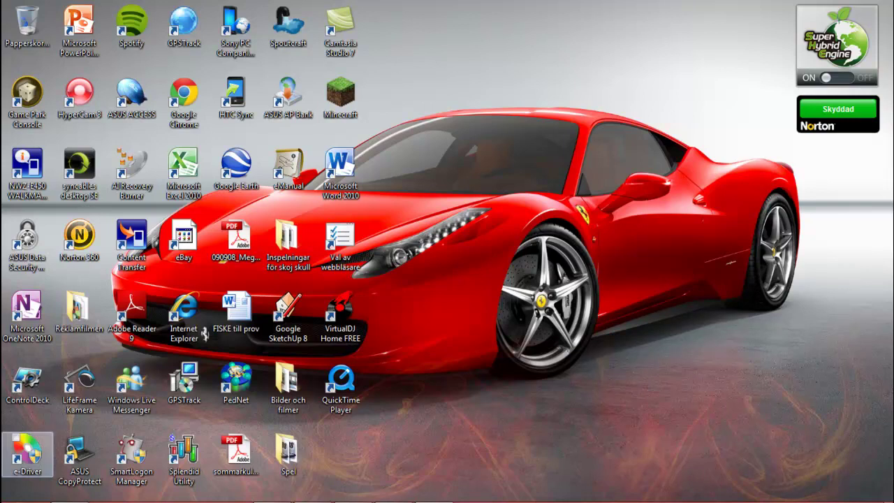
pyautogui.moveTo(475, 3); pyautogui.dragTo(578, 439)
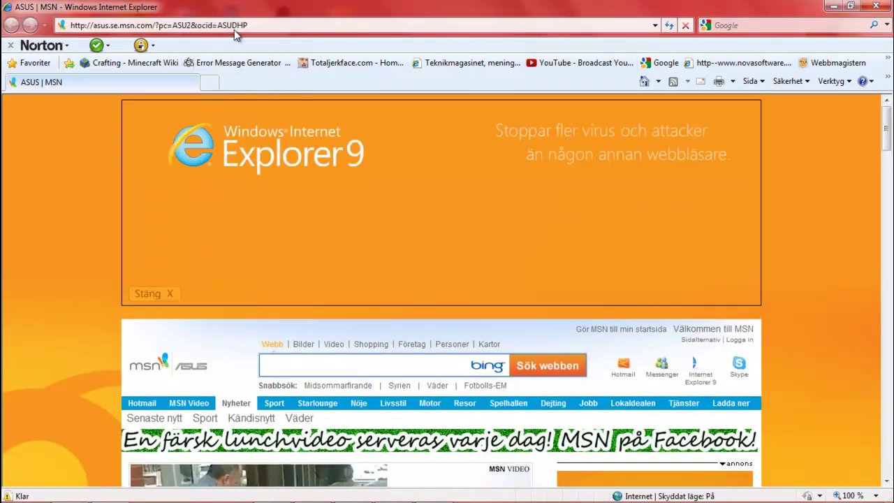
pyautogui.click(234, 28)
pyautogui.write('goog')
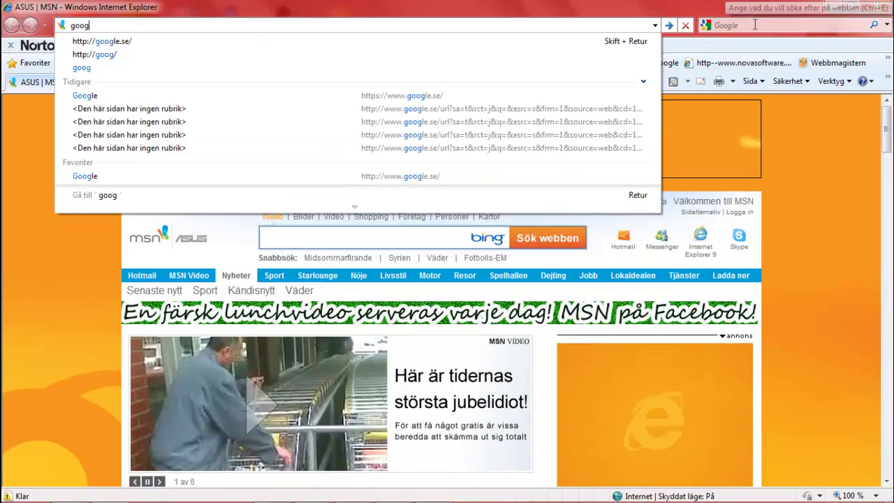
pyautogui.press('Down')
pyautogui.press('Return')
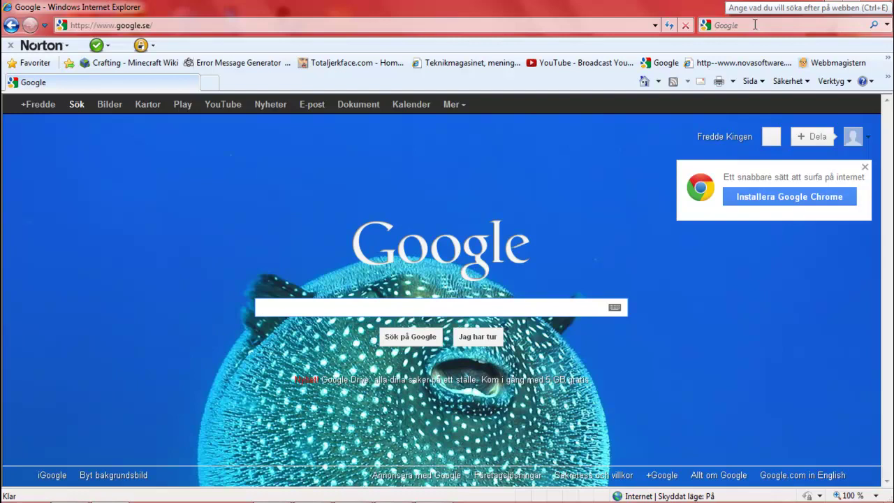
# - Search Google for "make your own error messages"
pyautogui.write('mak')
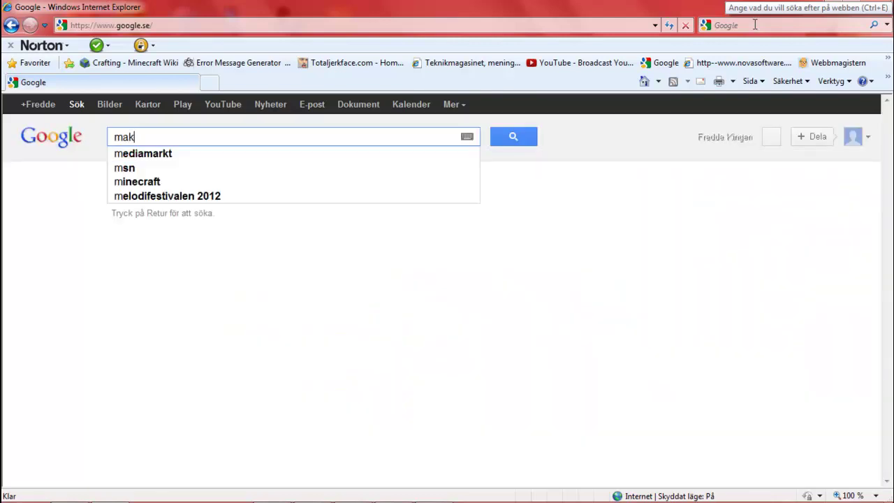
pyautogui.write('e your own ')
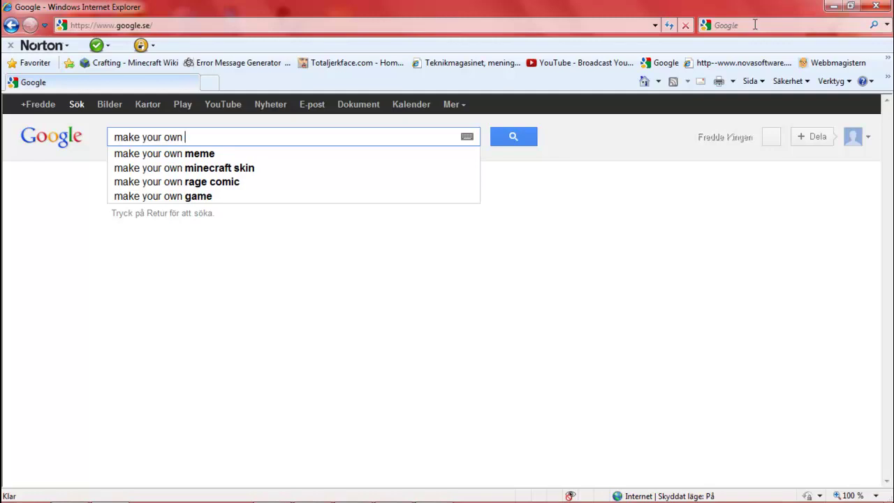
pyautogui.write('error')
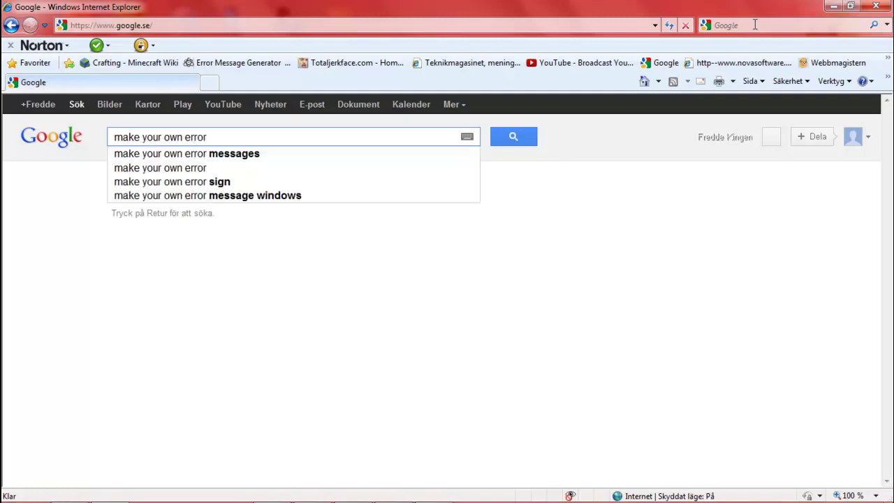
pyautogui.press('Down')
pyautogui.press('Return')
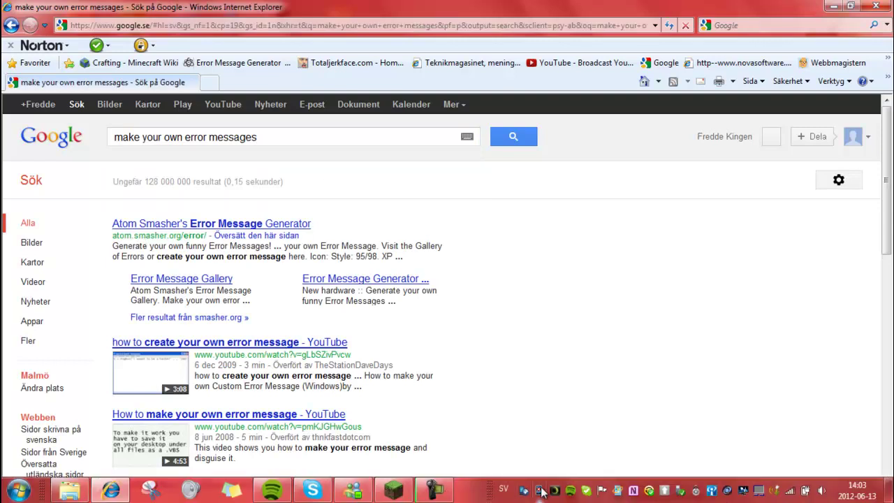
pyautogui.click(542, 491)
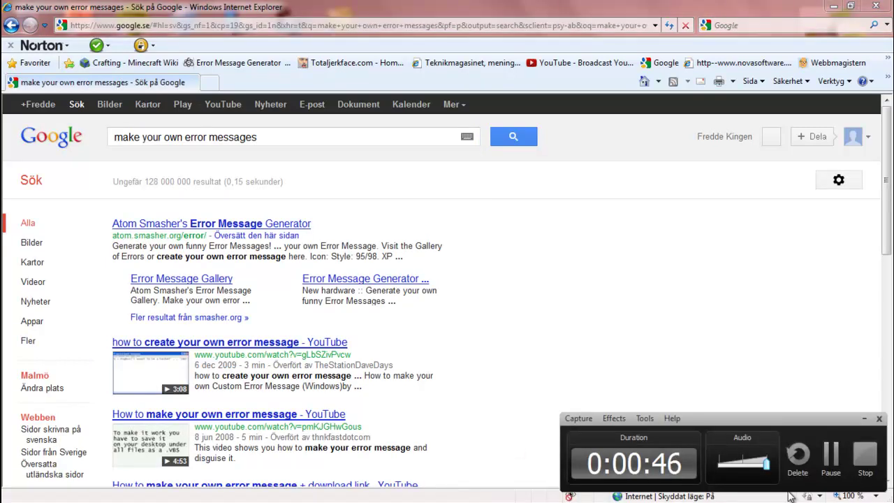
pyautogui.click(637, 420)
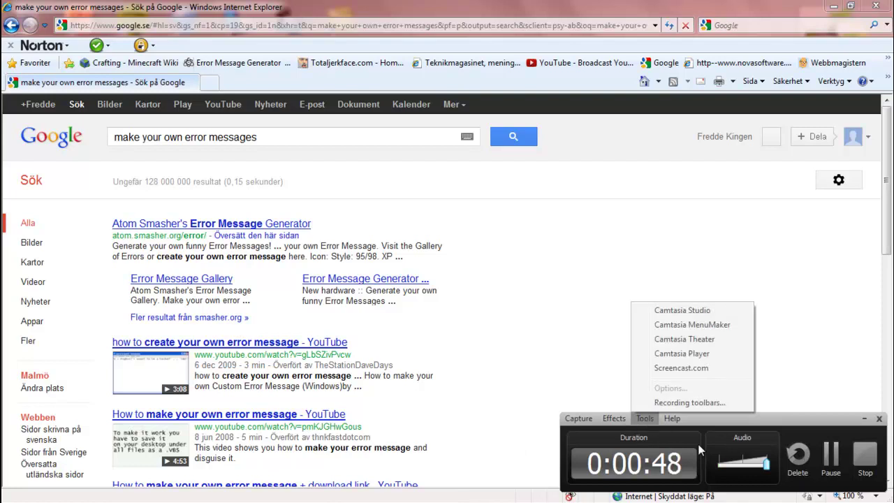
pyautogui.click(730, 400)
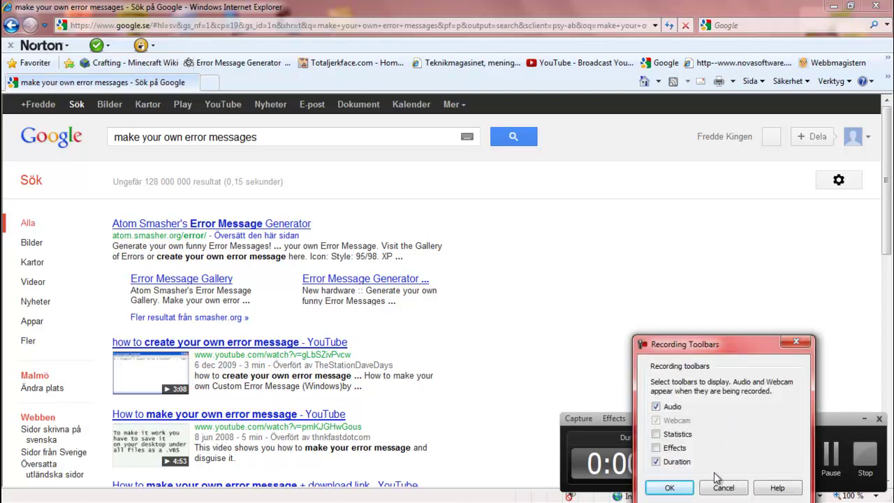
pyautogui.click(669, 488)
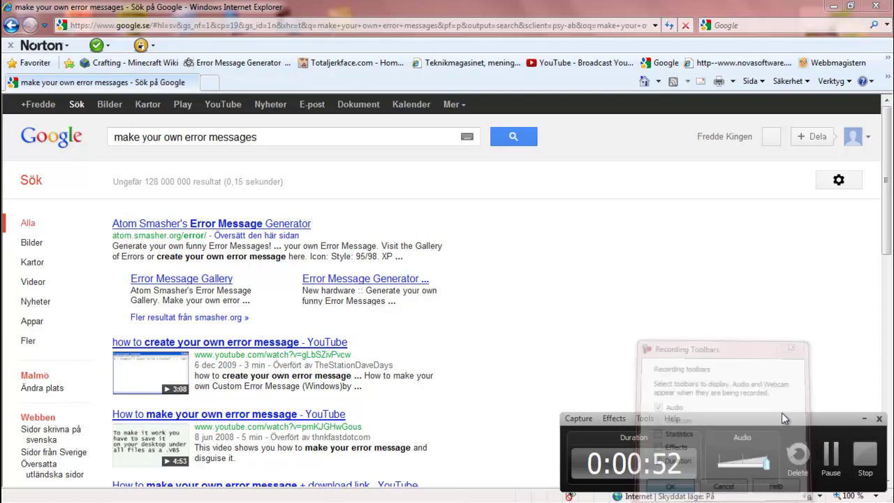
pyautogui.click(866, 418)
# - Open Atom Smasher's Error Message Generator at atom.smasher.org/error/ from the search results
pyautogui.moveTo(111, 223); pyautogui.dragTo(480, 255)
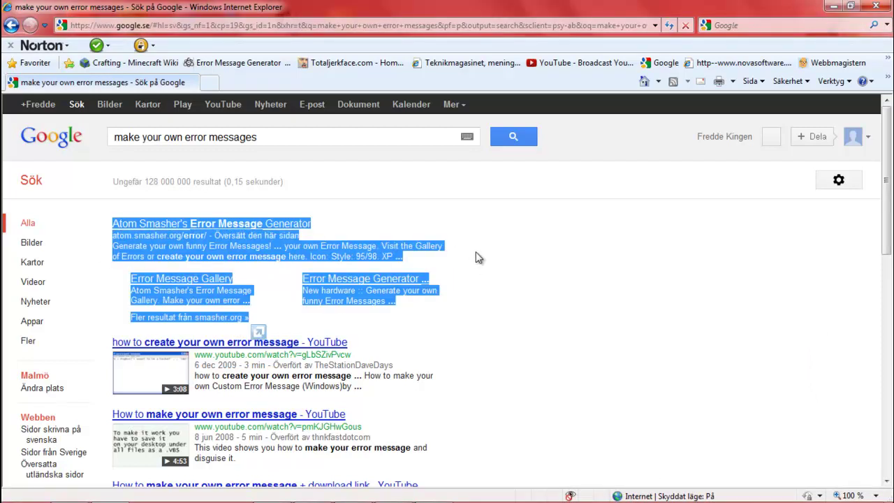
pyautogui.click(514, 283)
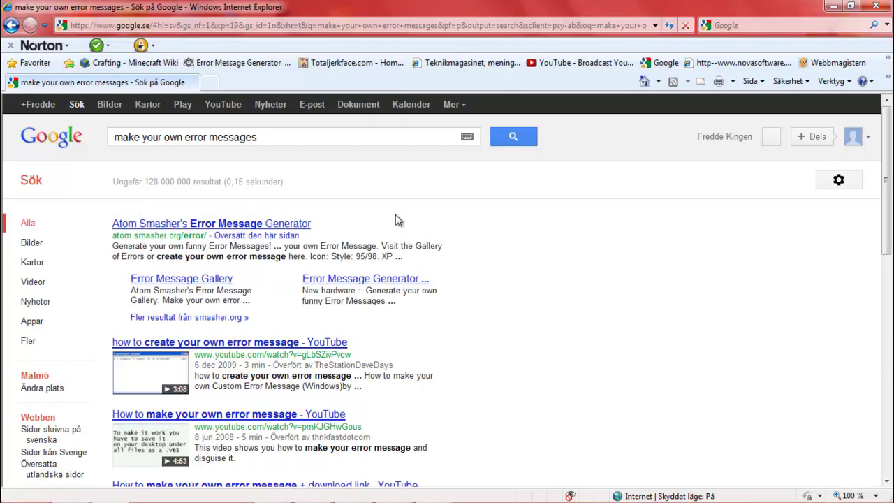
pyautogui.moveTo(112, 234); pyautogui.dragTo(410, 249)
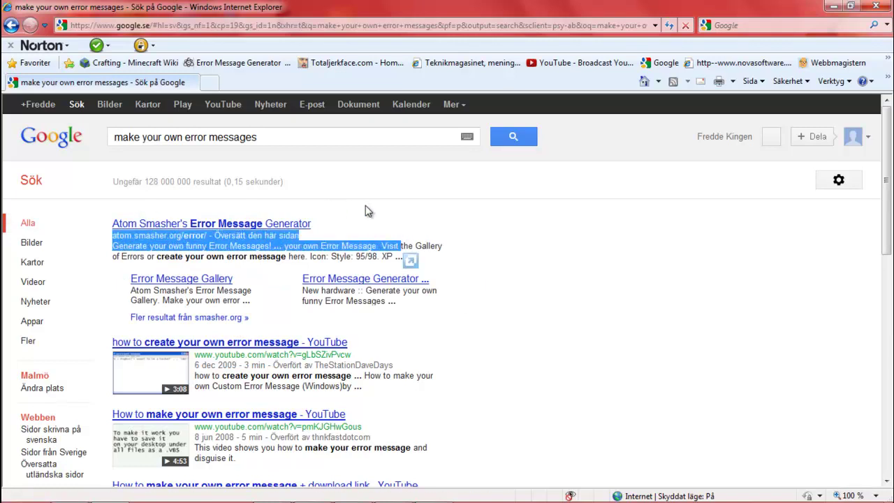
pyautogui.click(347, 226)
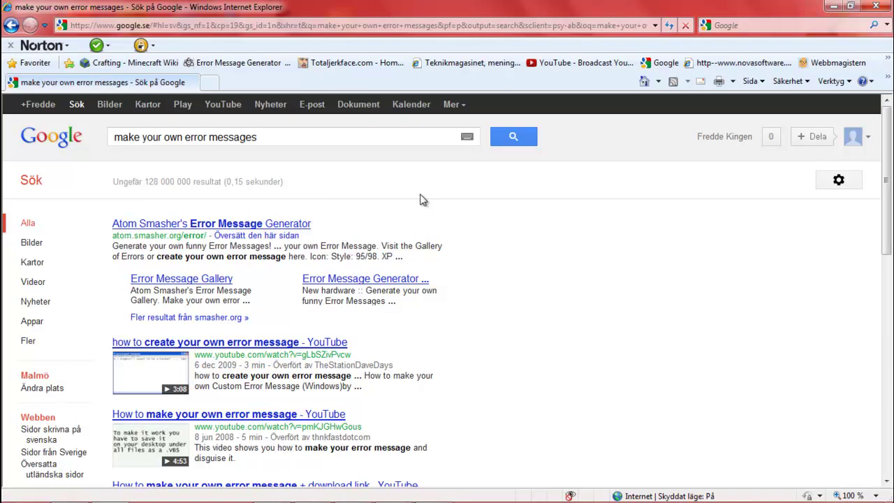
pyautogui.click(268, 225)
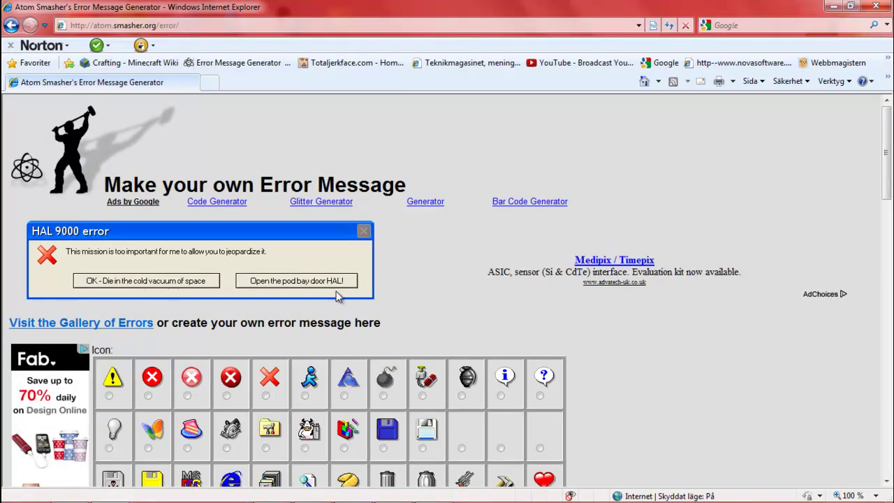
# - Choose the gray floppy disk with skull and crossbones as the error message's icon
pyautogui.scroll(-3, 385, 320)
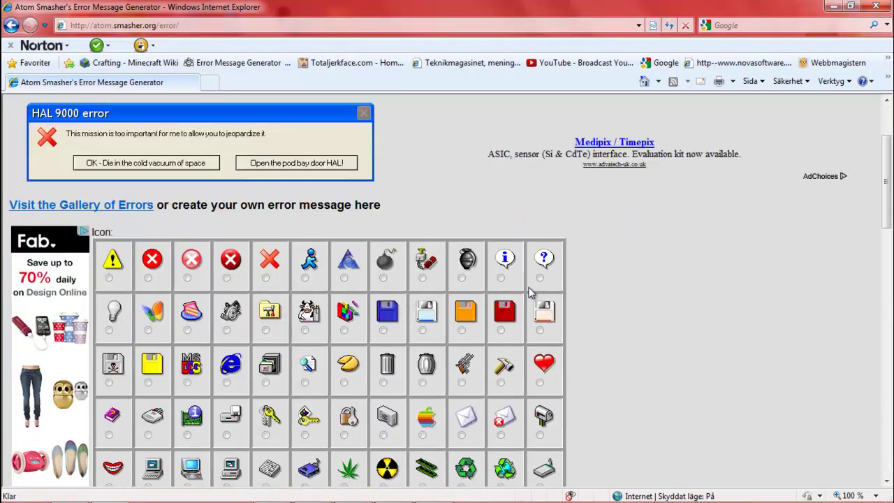
pyautogui.scroll(-10, 672, 265)
pyautogui.scroll(12, 674, 266)
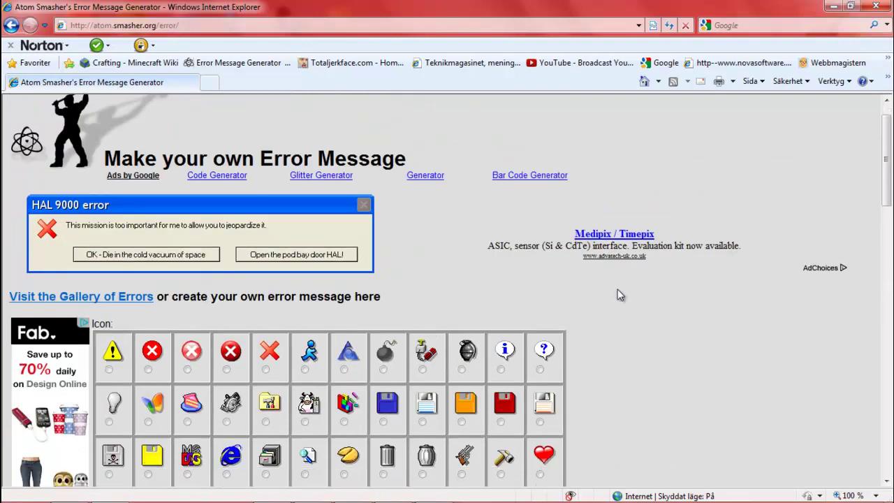
pyautogui.scroll(-5, 618, 293)
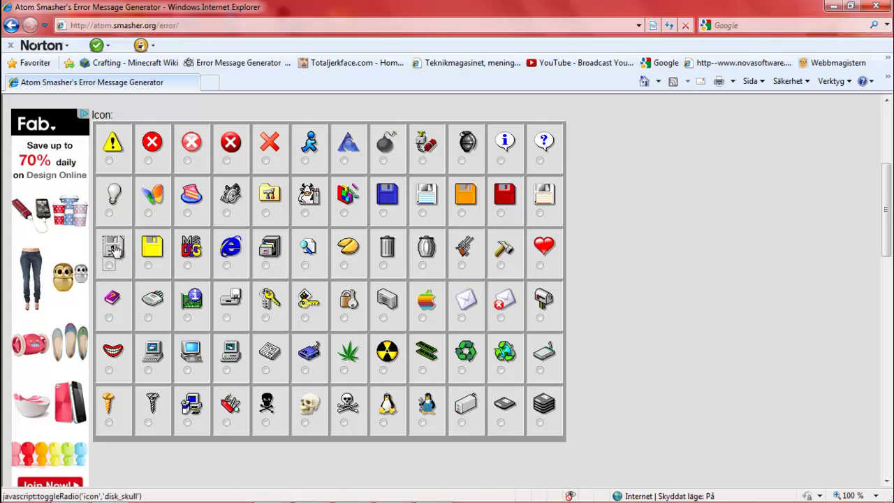
pyautogui.click(110, 264)
pyautogui.scroll(-3, 473, 322)
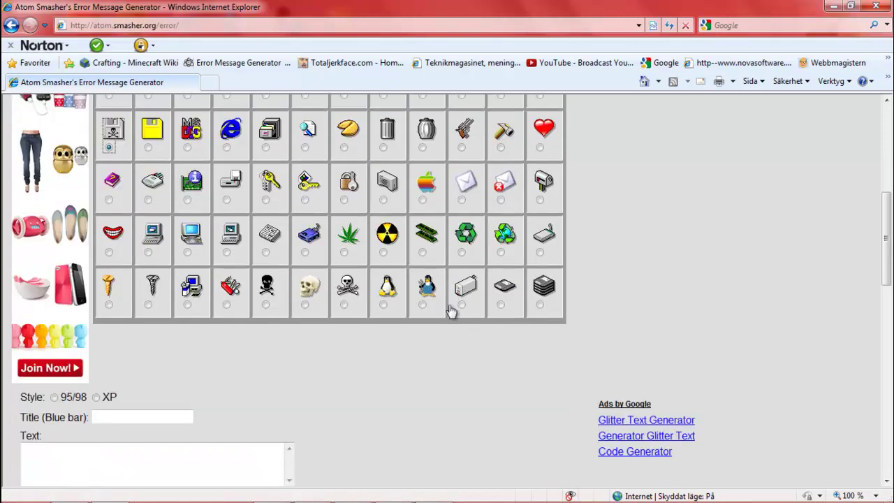
pyautogui.click(305, 296)
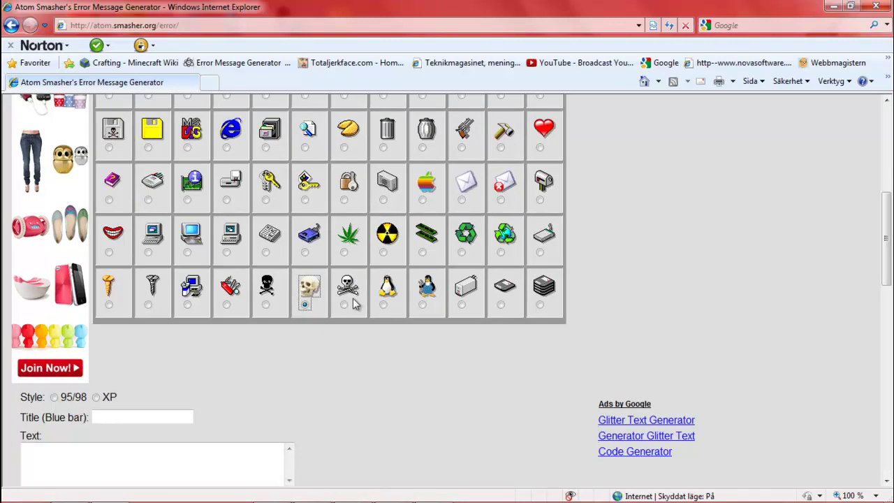
pyautogui.scroll(-1, 390, 309)
pyautogui.scroll(3, 354, 303)
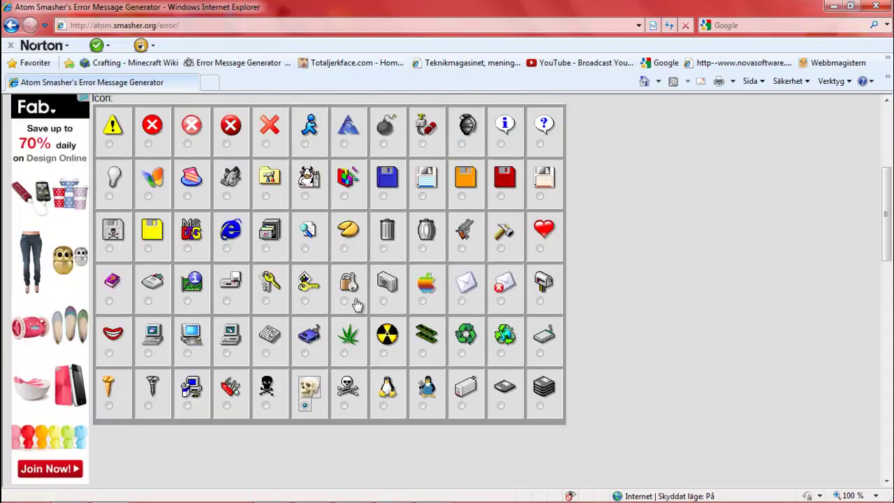
pyautogui.click(124, 240)
# - Set the error message's style to XP
pyautogui.scroll(-5, 266, 306)
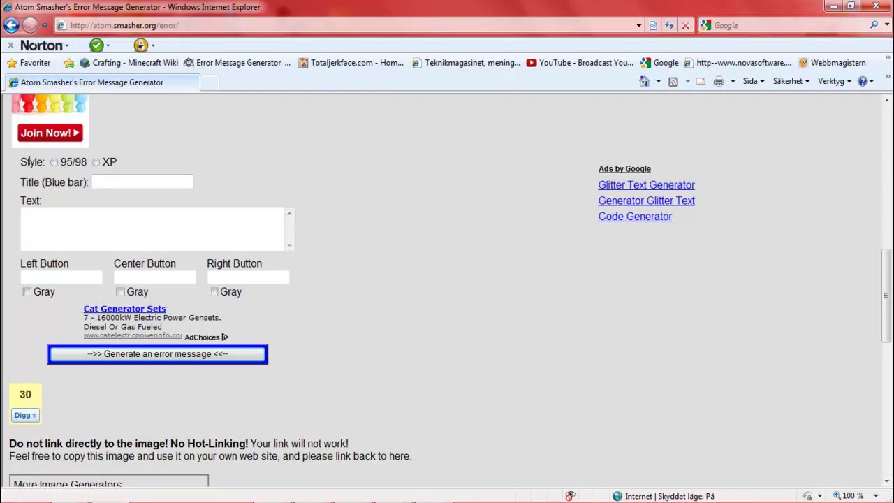
pyautogui.moveTo(119, 162); pyautogui.dragTo(37, 167)
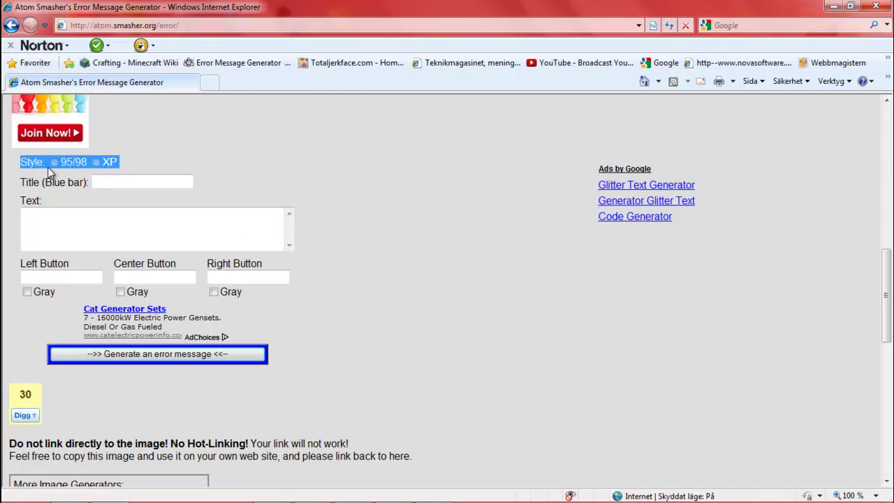
pyautogui.click(48, 167)
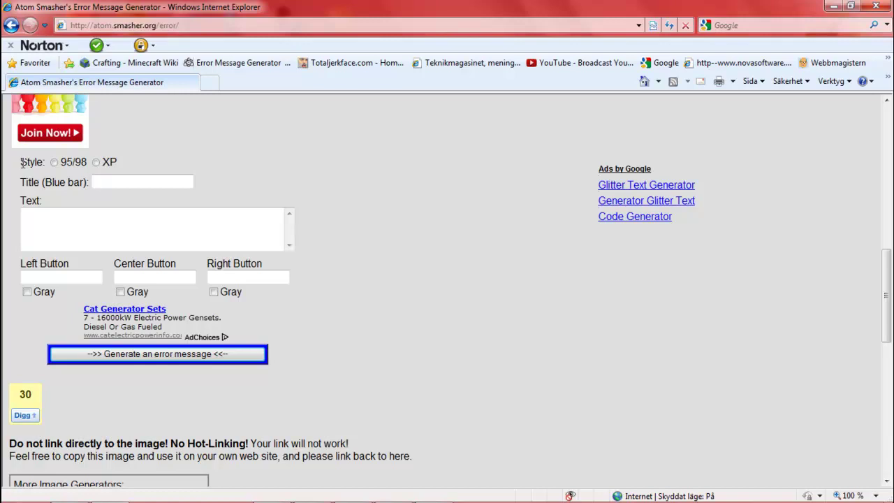
pyautogui.moveTo(22, 162); pyautogui.dragTo(91, 167)
pyautogui.click(146, 164)
pyautogui.click(95, 162)
# - Enter "Your pc have big problems!" as the error message's title
pyautogui.click(112, 181)
pyautogui.write('Yo')
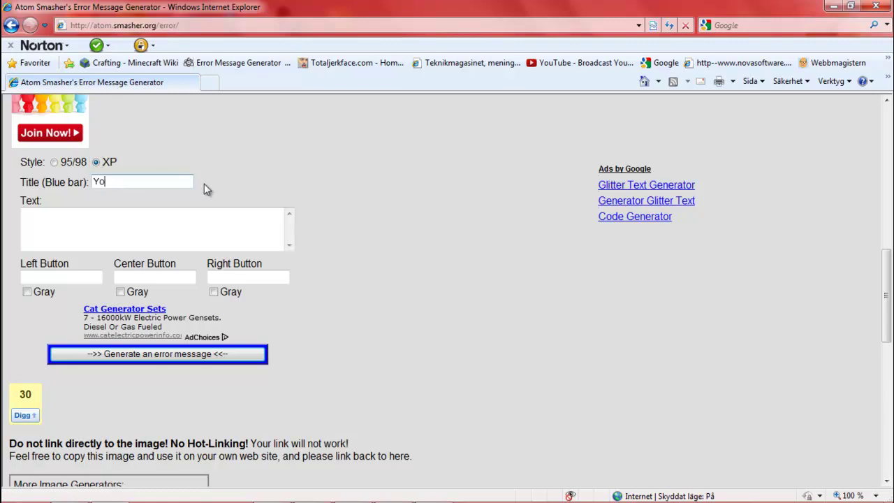
pyautogui.write('ur hardd')
pyautogui.press('BackSpace')
pyautogui.press('BackSpace')
pyautogui.press('BackSpace')
pyautogui.press('BackSpace')
pyautogui.press('BackSpace')
pyautogui.write('pc have bif')
pyautogui.press('BackSpace')
pyautogui.press('BackSpace')
pyautogui.write('g problem')
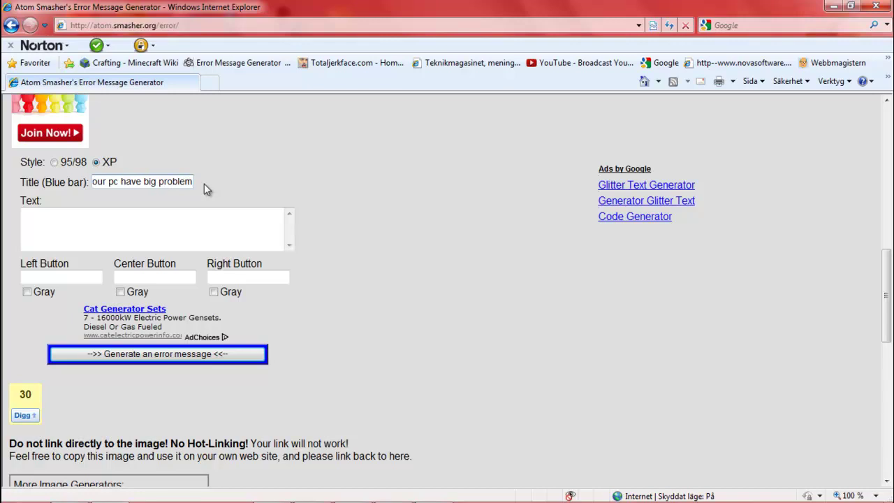
pyautogui.write('s!')
pyautogui.press('Tab')
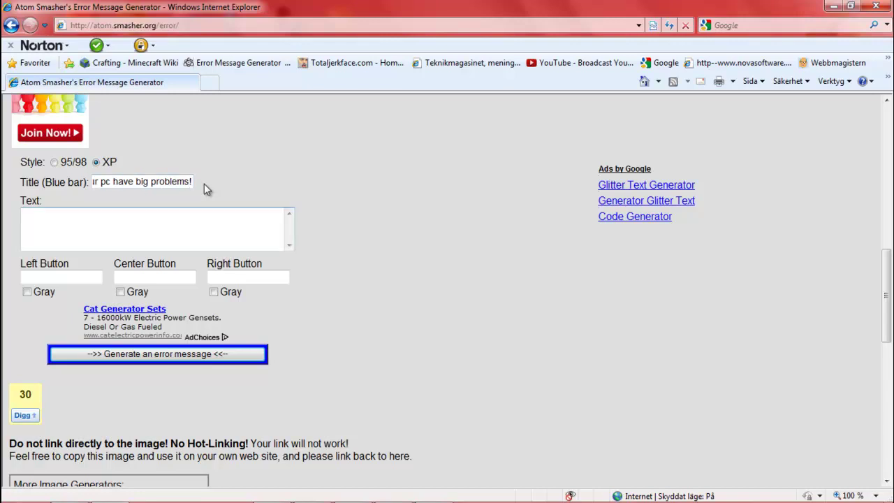
# - Enter the message text on three lines: "Hello!!", "Your computer have a big problem!!!!" and "What do you want to do?"
pyautogui.click(179, 239)
pyautogui.write('Hello dear')
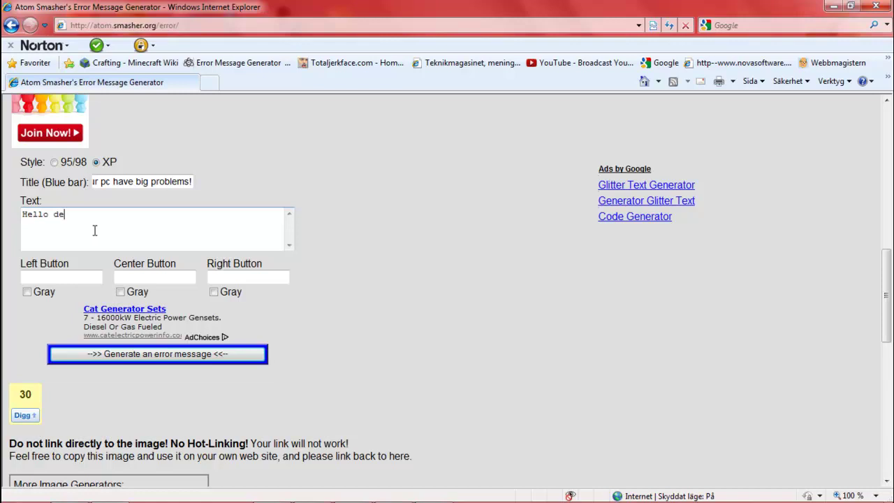
pyautogui.press('BackSpace')
pyautogui.press('BackSpace')
pyautogui.press('BackSpace')
pyautogui.press('BackSpace')
pyautogui.write('Yout')
pyautogui.write('com')
pyautogui.write('puter')
pyautogui.write(' have a b')
pyautogui.write('ig prob')
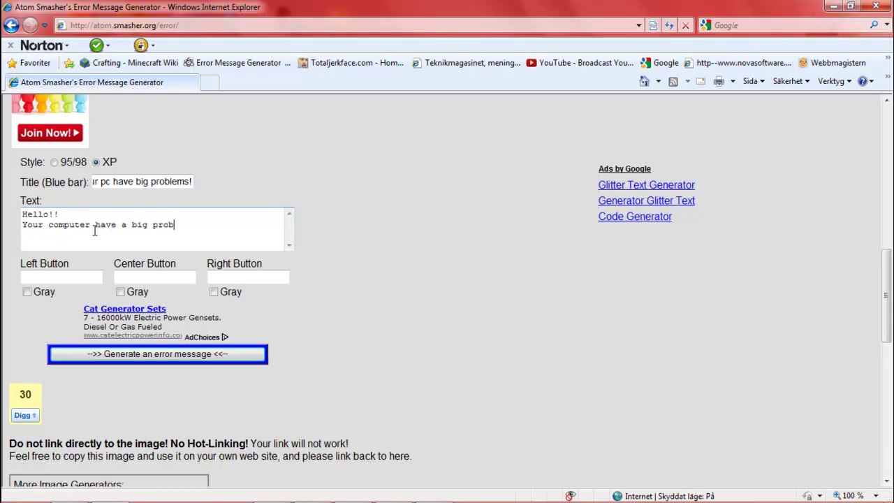
pyautogui.write('lem!!!!')
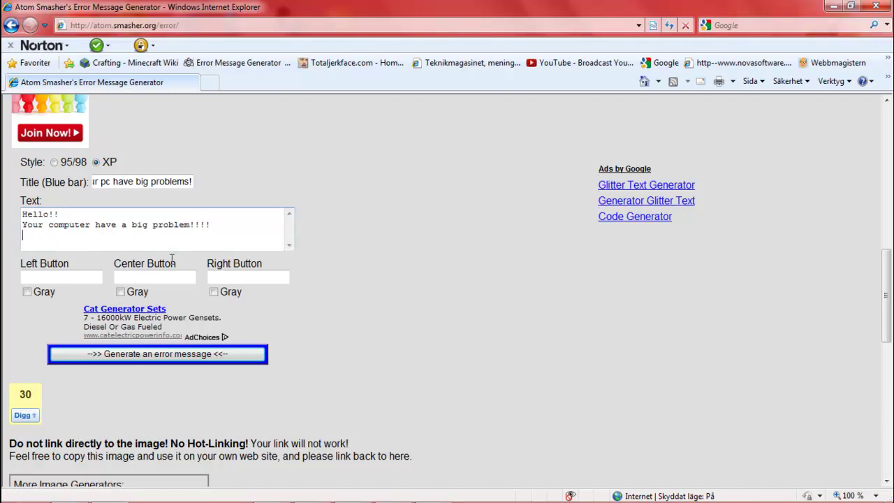
pyautogui.write('What do you want to do?')
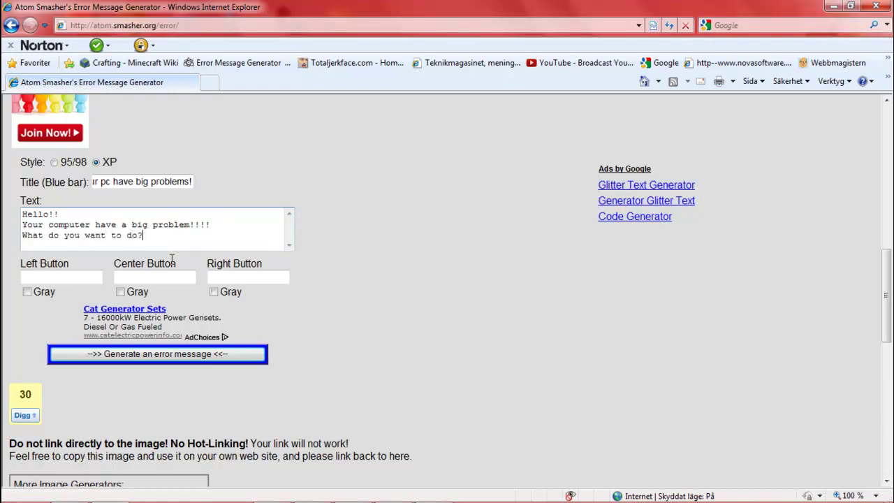
# - Label the error message's left button "Cancel" and make it gray
pyautogui.click(79, 275)
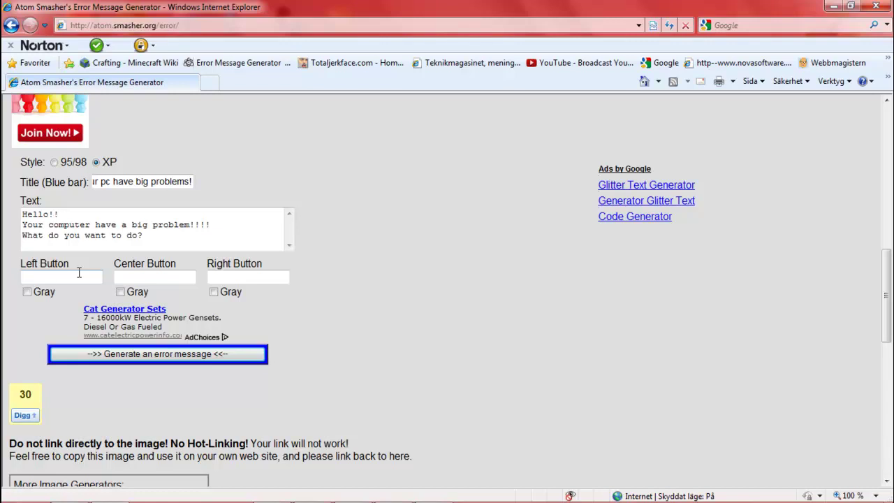
pyautogui.write('Cancel')
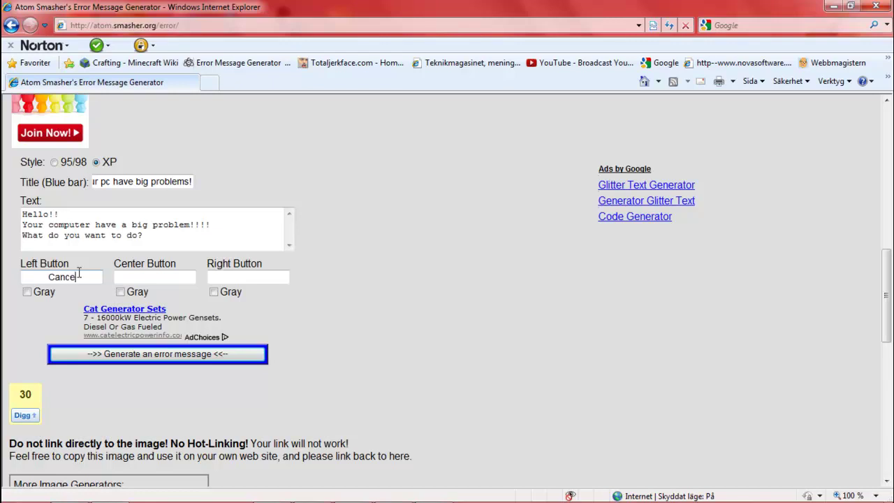
pyautogui.click(26, 292)
# - Label the error message's center button "Shut up!" and its right button "KILL COMPUTER!!!"
pyautogui.click(178, 274)
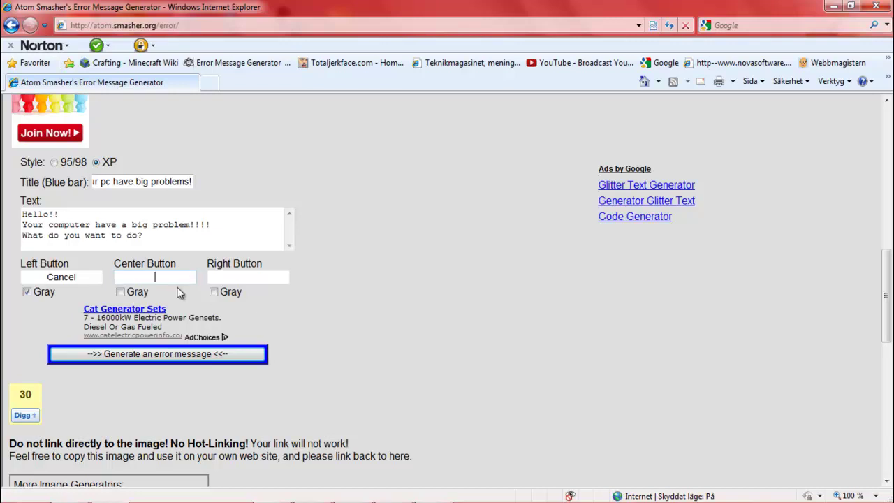
pyautogui.write('Shut up!')
pyautogui.press('Tab')
pyautogui.click(258, 277)
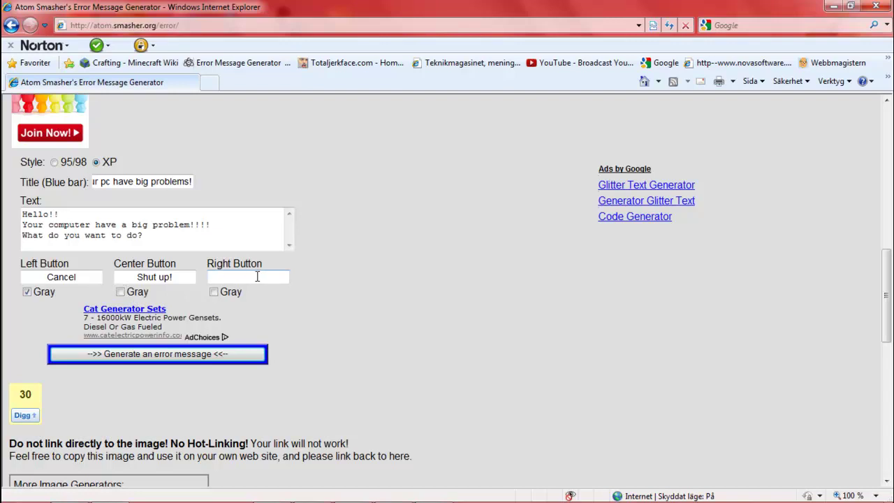
pyautogui.write('KILL COMPUTER!!!')
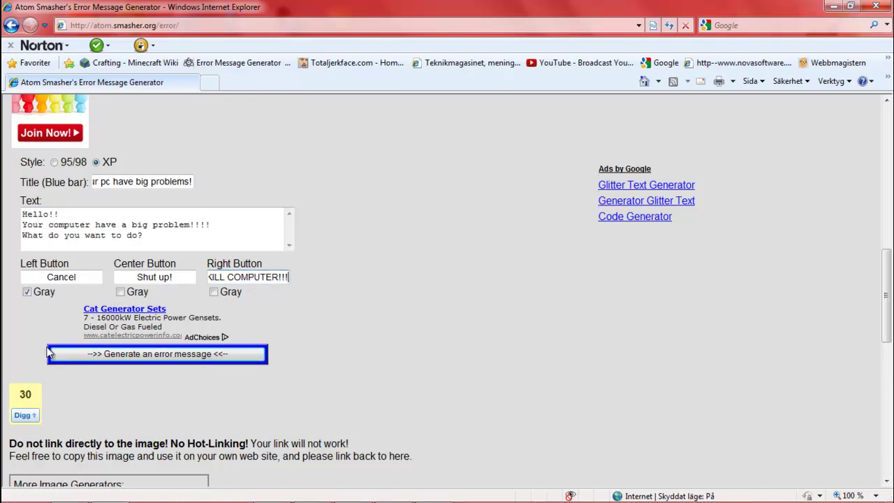
# - Generate the error message from the entered style, title, text and button labels
pyautogui.click(260, 355)
pyautogui.moveTo(272, 362); pyautogui.dragTo(230, 356)
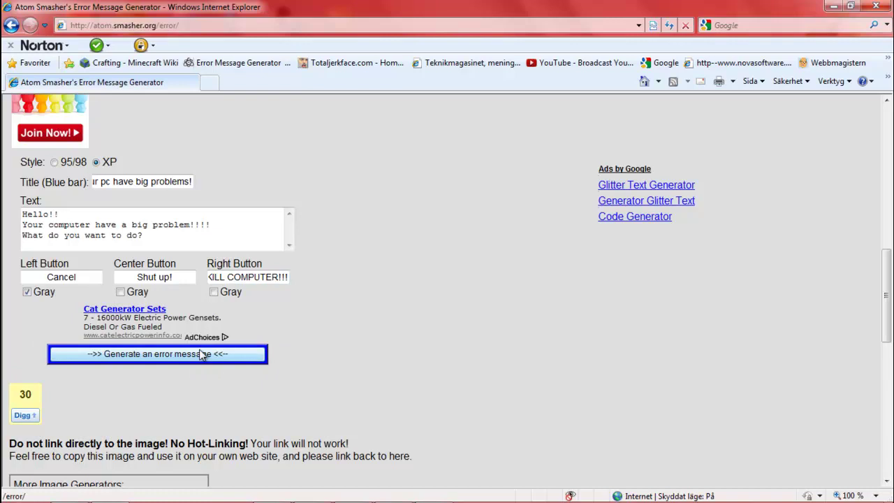
pyautogui.click(254, 359)
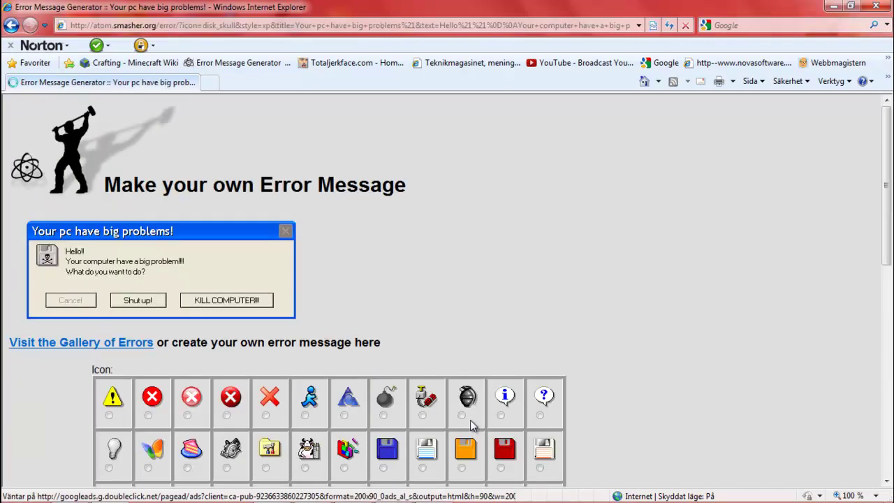
pyautogui.moveTo(31, 216); pyautogui.dragTo(226, 285)
pyautogui.click(627, 346)
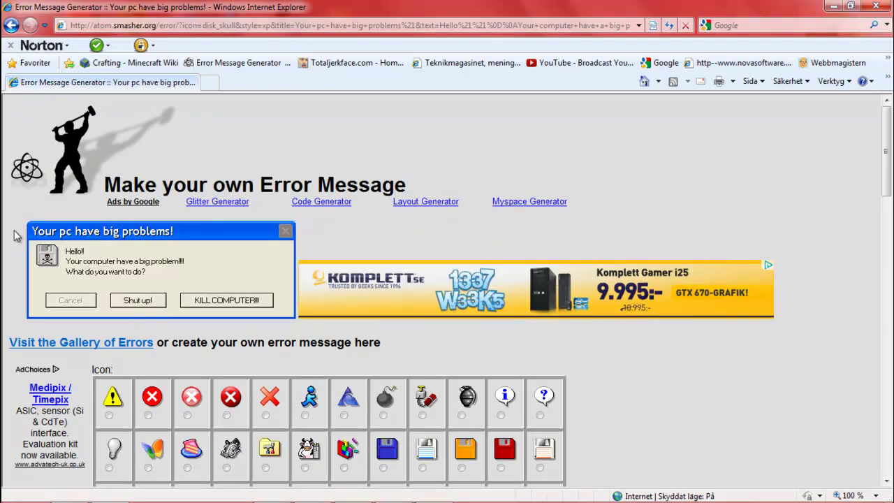
pyautogui.moveTo(21, 225); pyautogui.dragTo(277, 325)
pyautogui.click(248, 288)
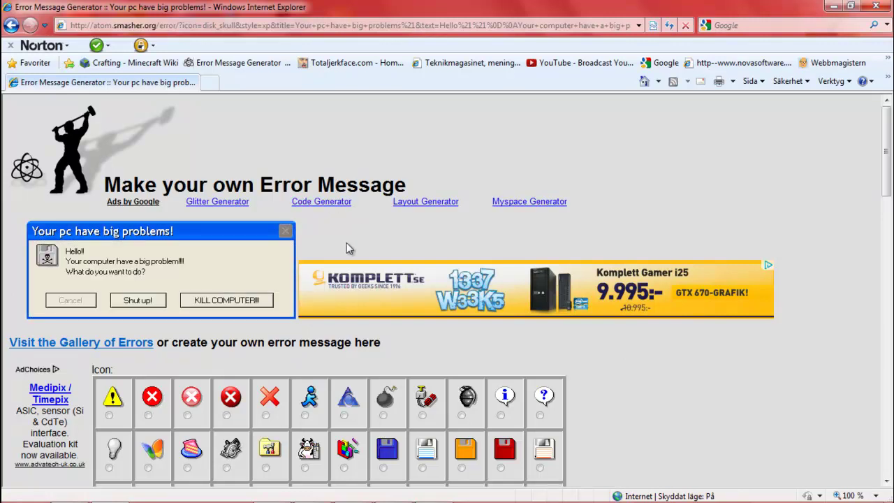